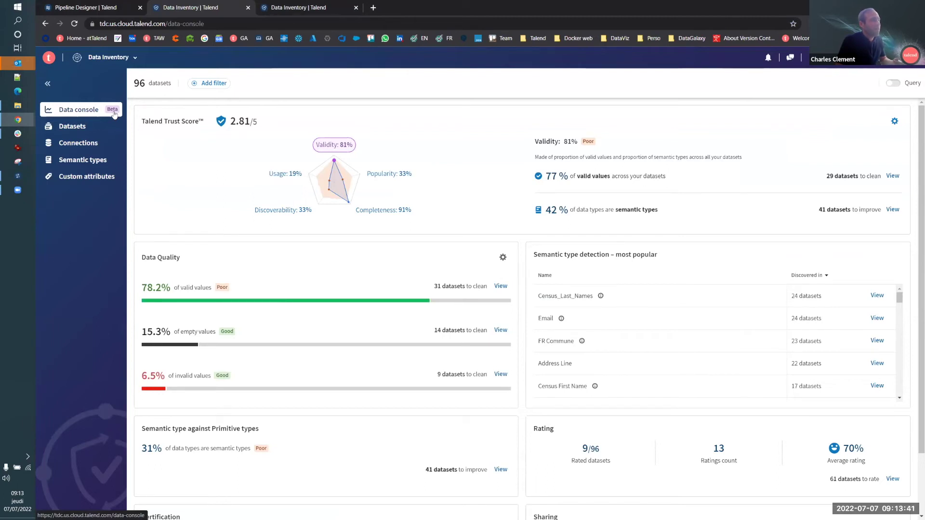
Open the 01 | Kafka for Data Mapper dataset from the datasets list, review its overview, and return to the list
{"action": "left_click", "coordinate": [83, 128]}
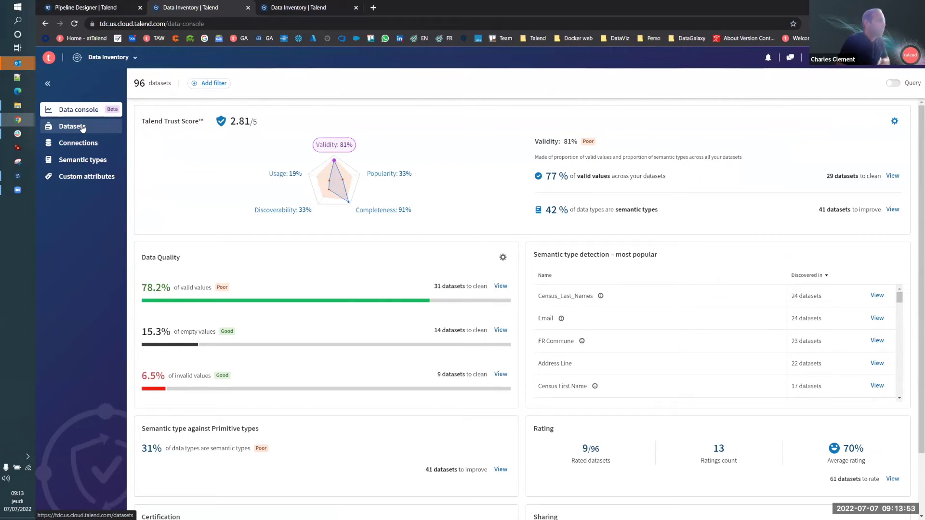
{"action": "left_click", "coordinate": [72, 126]}
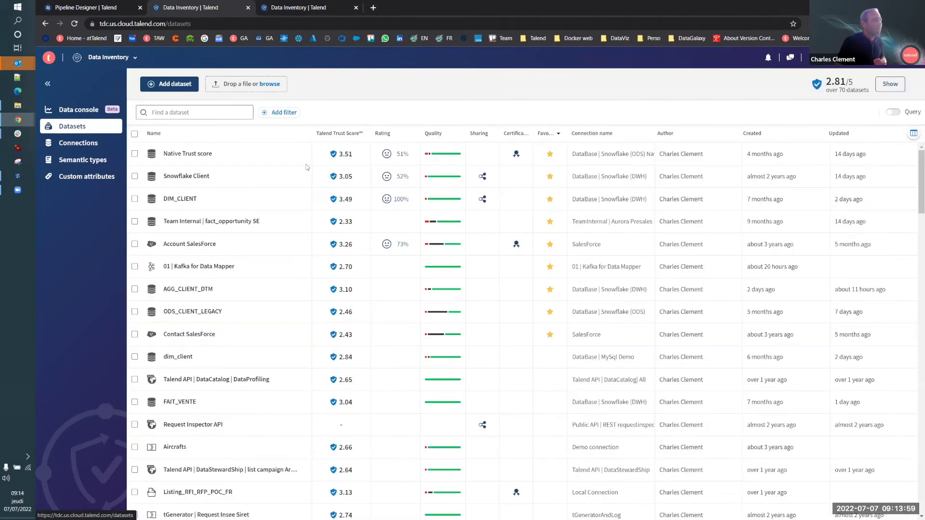
{"action": "left_click", "coordinate": [209, 273]}
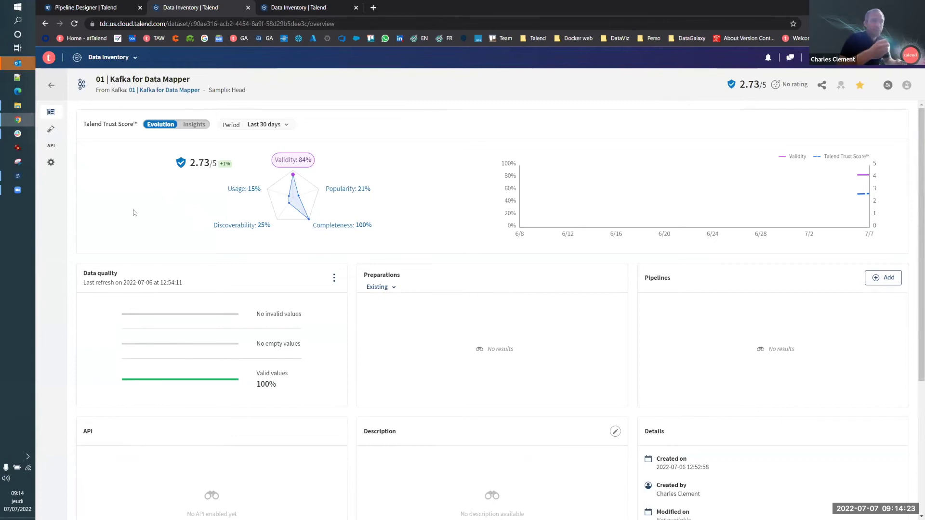
{"action": "left_click", "coordinate": [52, 87]}
Switch to Pipeline Designer and open the 01 | Parlons Data CDC Kafka pipeline
{"action": "left_click", "coordinate": [109, 58]}
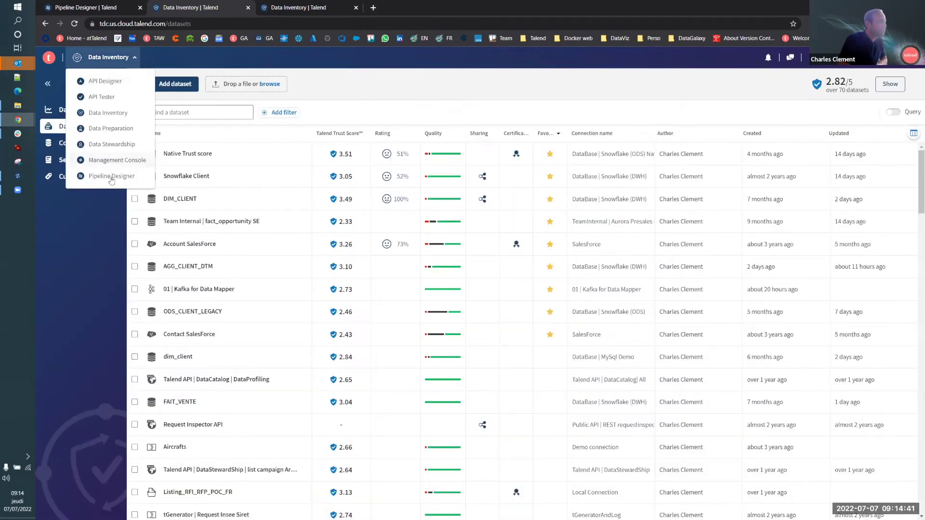
{"action": "left_click", "coordinate": [111, 176]}
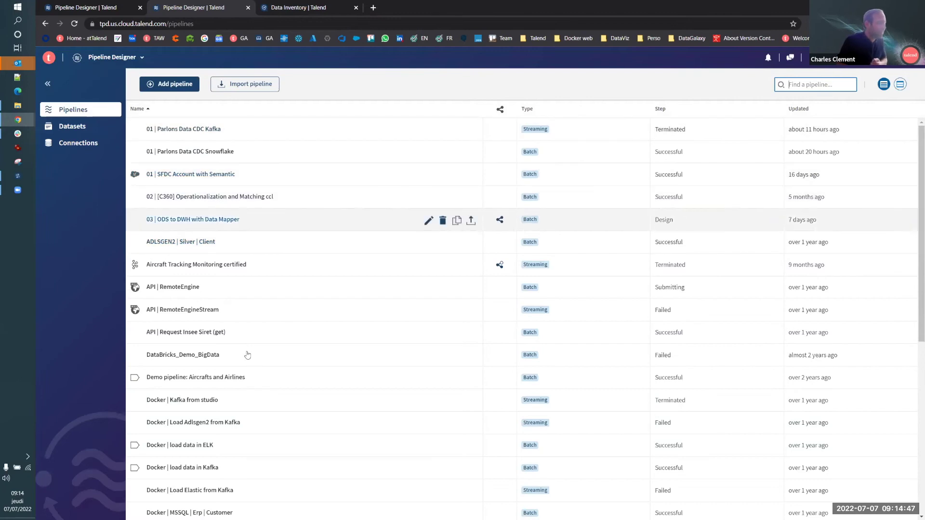
{"action": "left_click", "coordinate": [212, 134]}
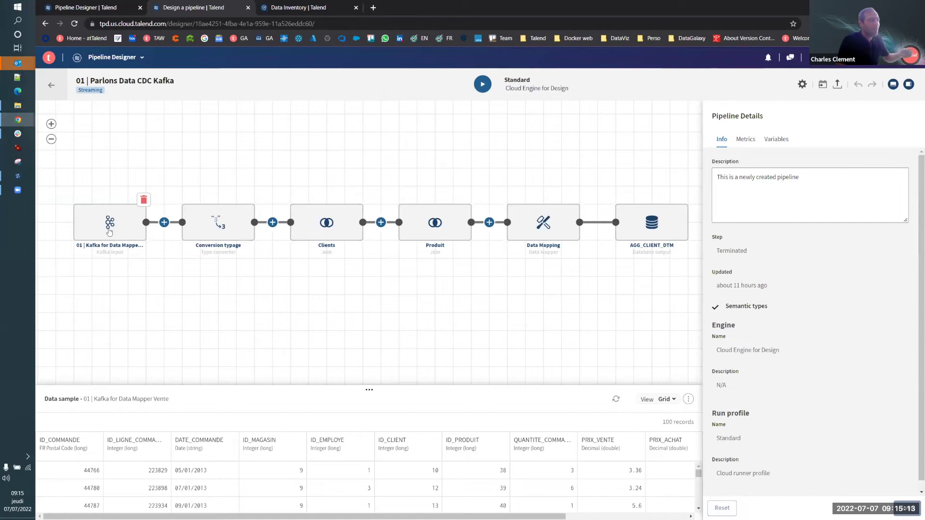
Review the configurations of the Kafka source and the Clients join, then return to the pipeline details
{"action": "left_click", "coordinate": [109, 232]}
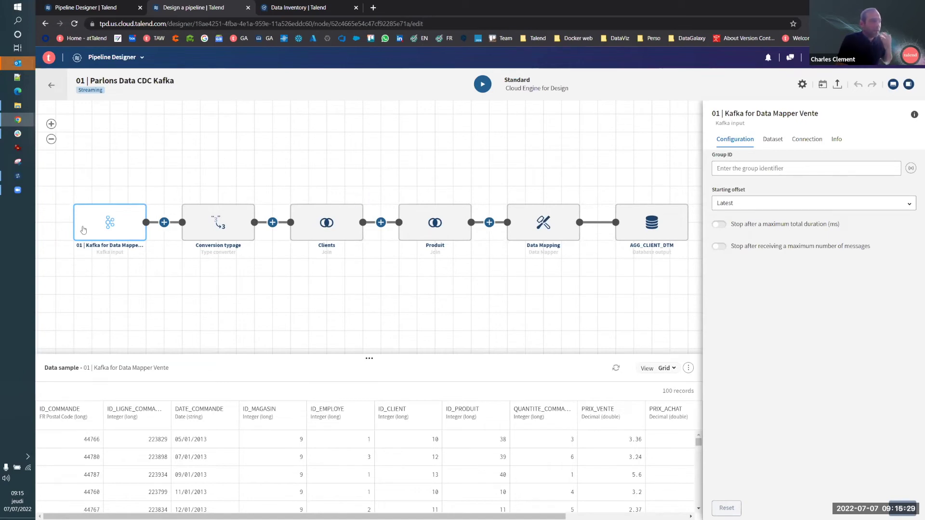
{"action": "left_click", "coordinate": [330, 228]}
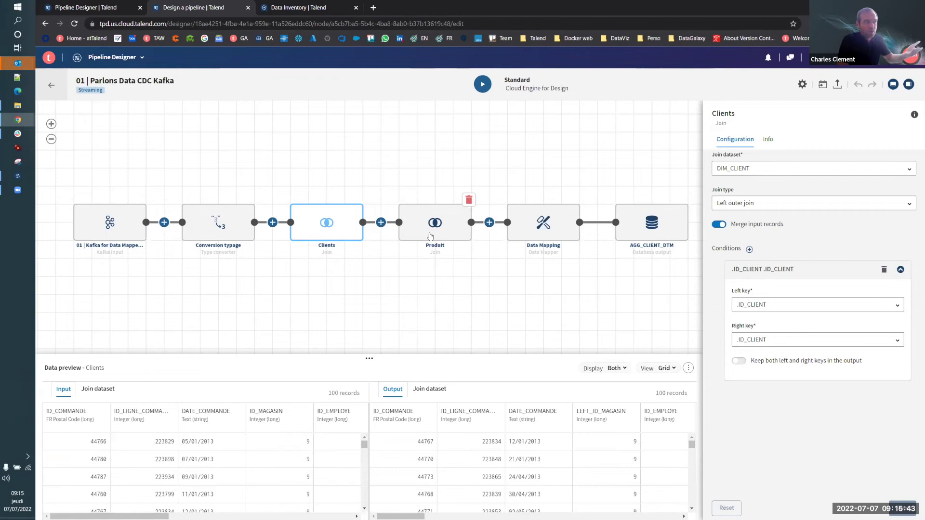
{"action": "left_click", "coordinate": [482, 151]}
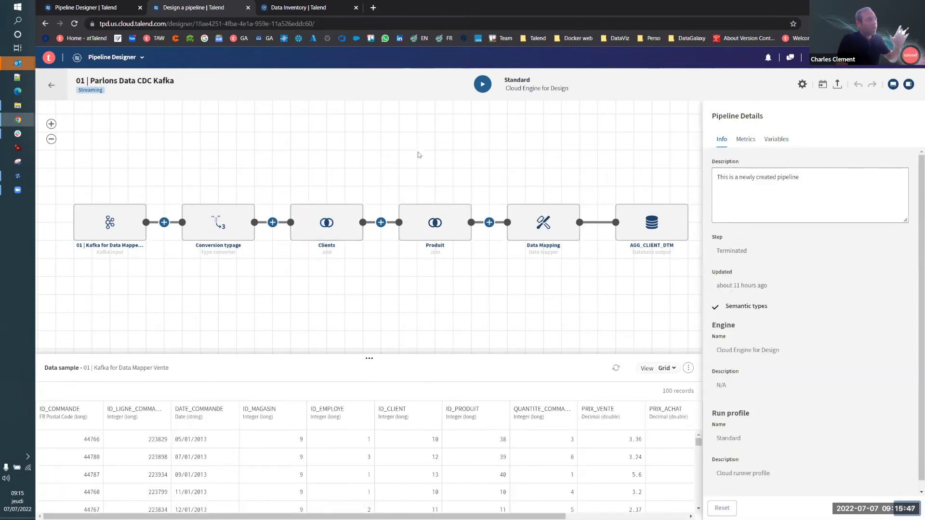
Run the 01 | Parlons Data CDC Kafka pipeline with the Standard run profile
{"action": "left_click", "coordinate": [482, 84]}
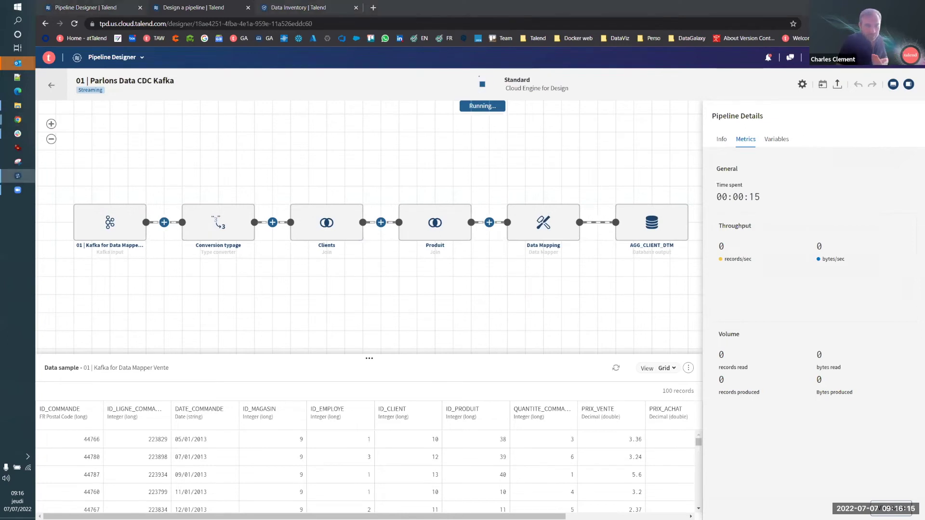
{"action": "mouse_move", "coordinate": [544, 227]}
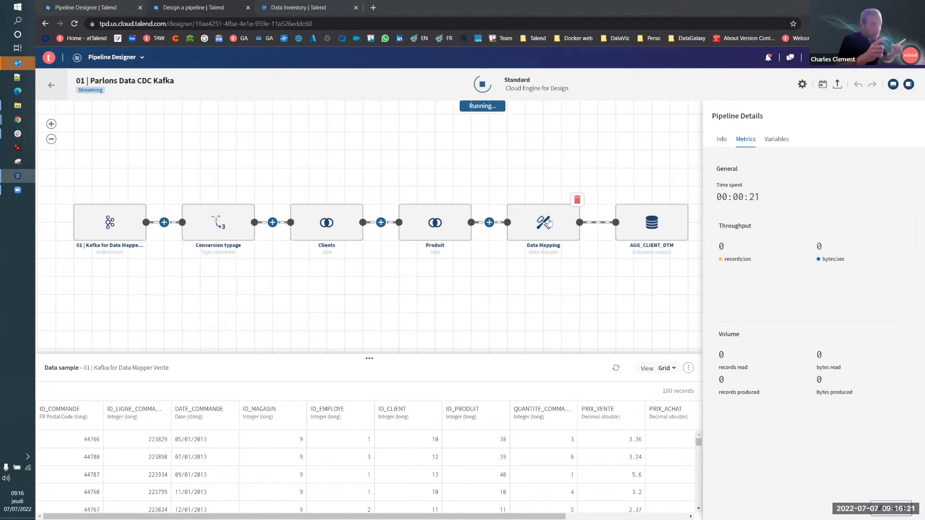
{"action": "mouse_move", "coordinate": [110, 223]}
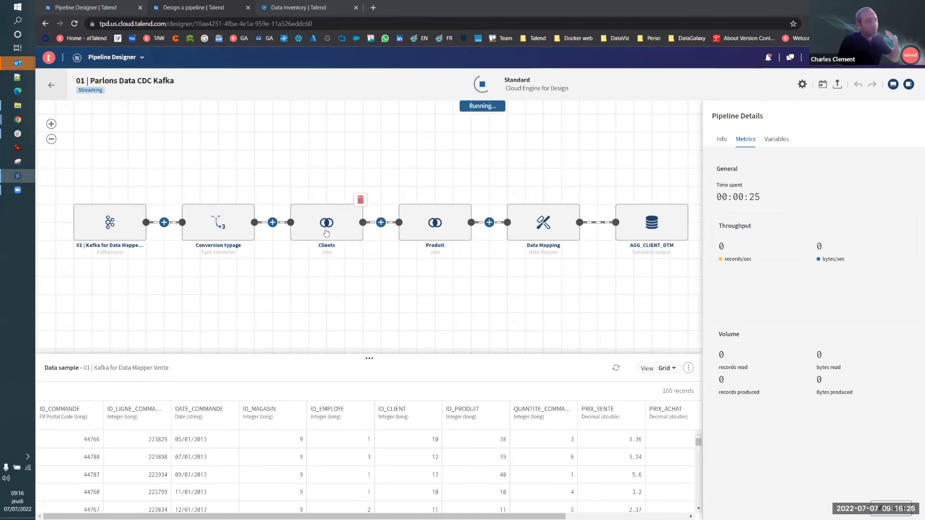
{"action": "mouse_move", "coordinate": [324, 229]}
{"action": "mouse_move", "coordinate": [435, 235]}
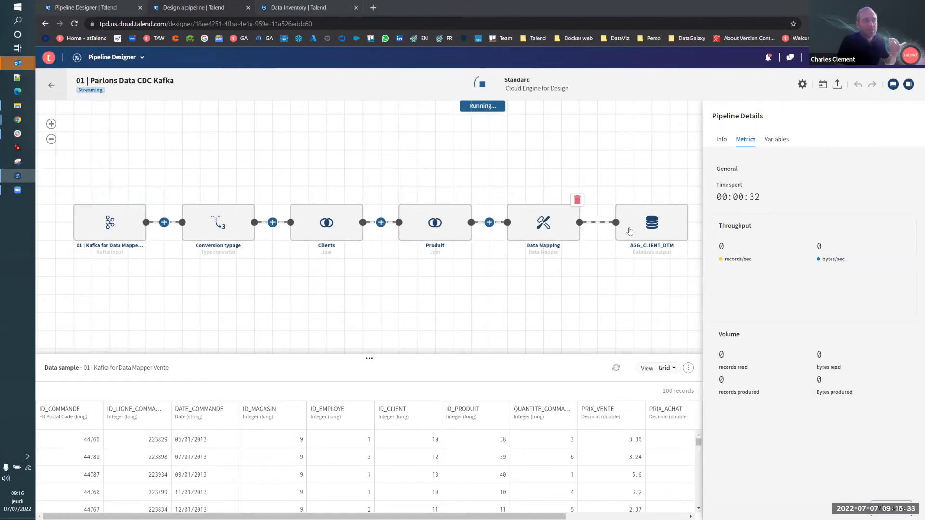
{"action": "mouse_move", "coordinate": [647, 233]}
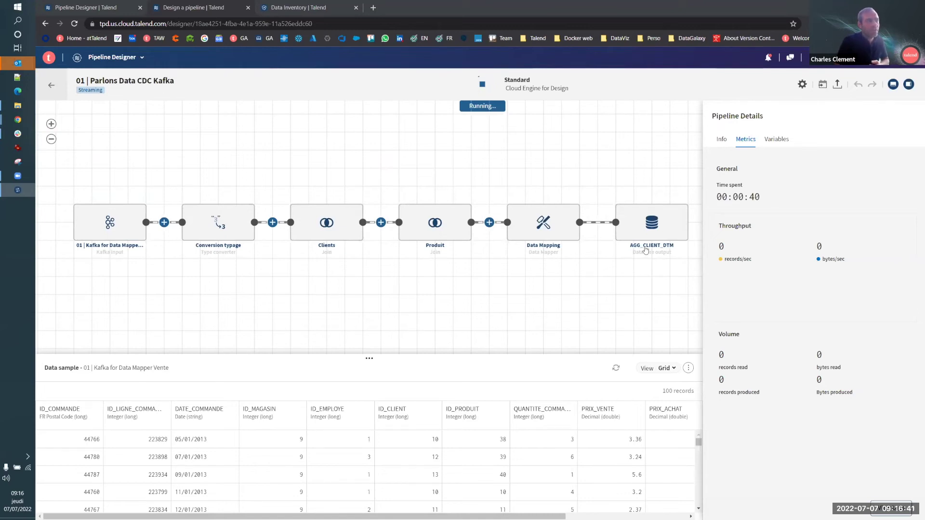
Open the mapper of the Data Mapping processor and examine how its inputs are mapped to the outputs
{"action": "left_click", "coordinate": [546, 227]}
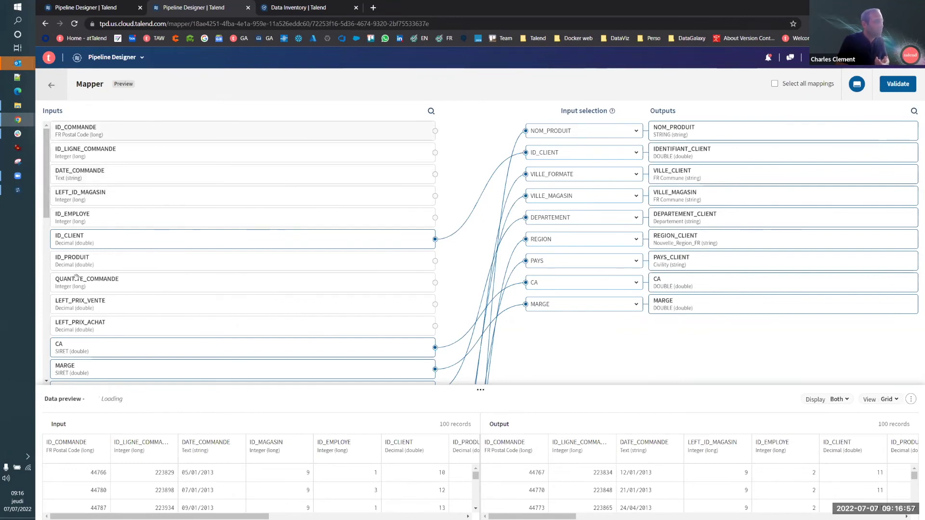
{"action": "scroll", "coordinate": [188, 472], "scroll_direction": "down", "scroll_amount": 1}
{"action": "scroll", "coordinate": [188, 472], "scroll_direction": "down", "scroll_amount": 3}
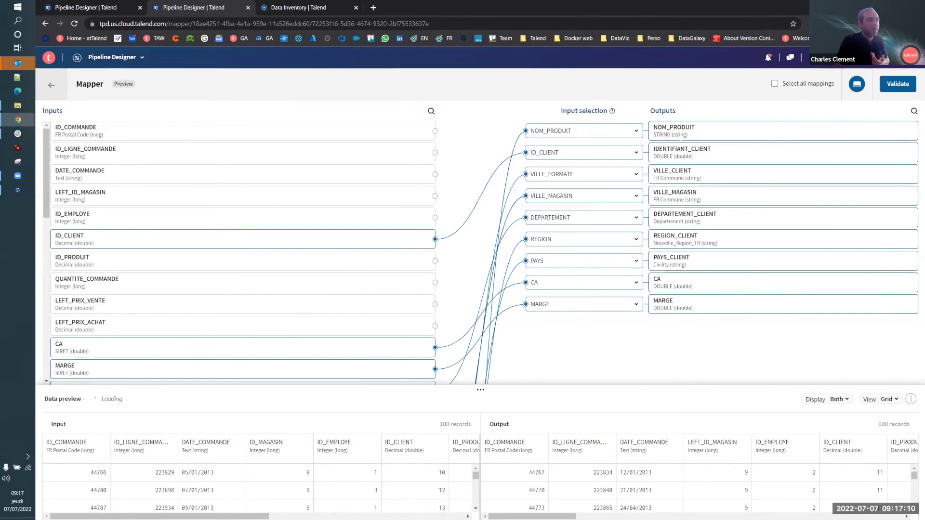
{"action": "left_click", "coordinate": [861, 86]}
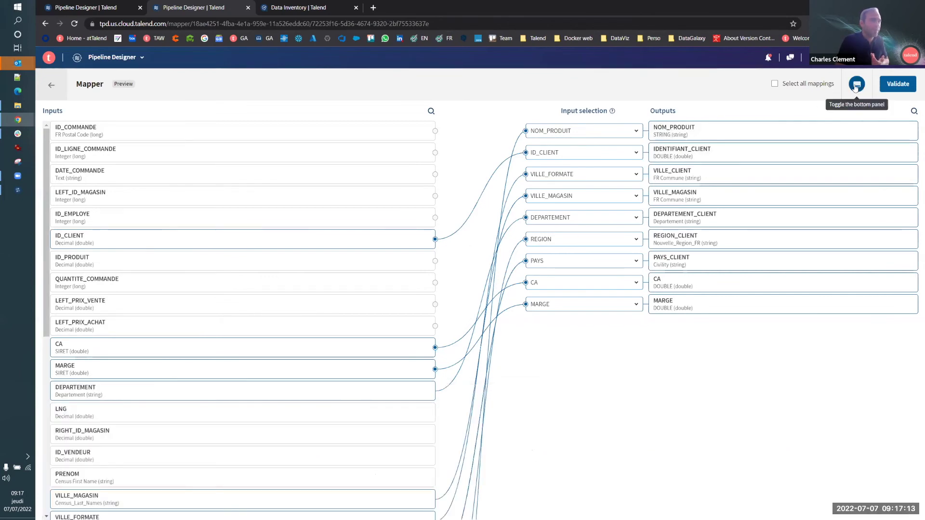
{"action": "left_click", "coordinate": [856, 86]}
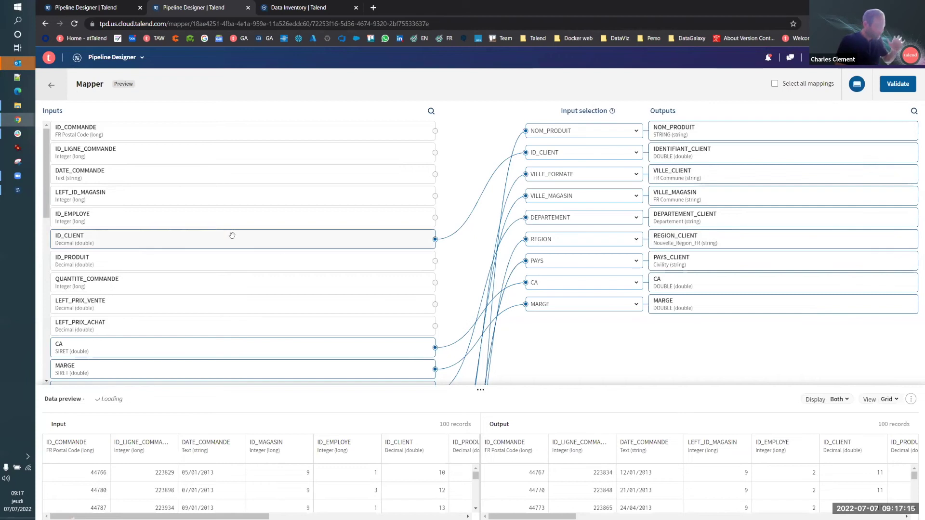
Check the input options for the NOM_PRODUIT output, keep its mapping, validate the mapper and return to the pipeline details
{"action": "left_click", "coordinate": [600, 131]}
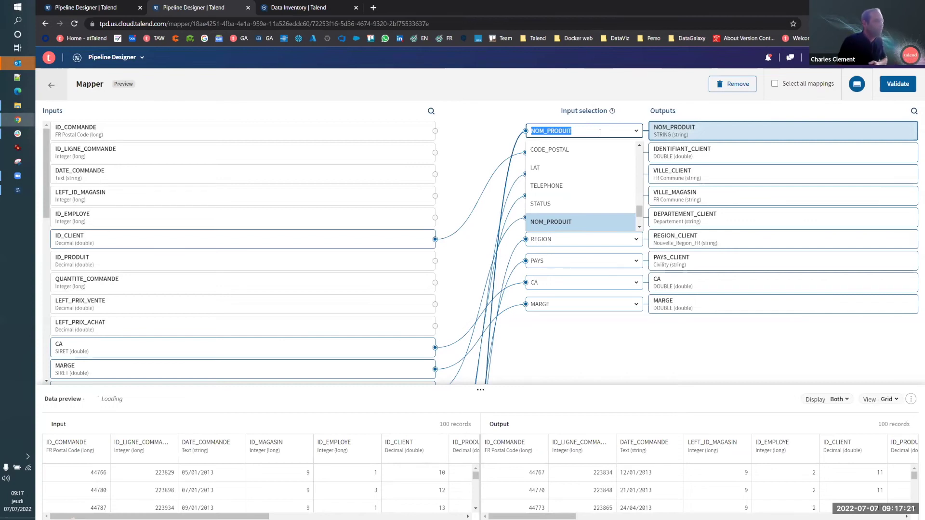
{"action": "left_click", "coordinate": [482, 289]}
{"action": "left_click_drag", "start_coordinate": [369, 226], "coordinate": [347, 247]}
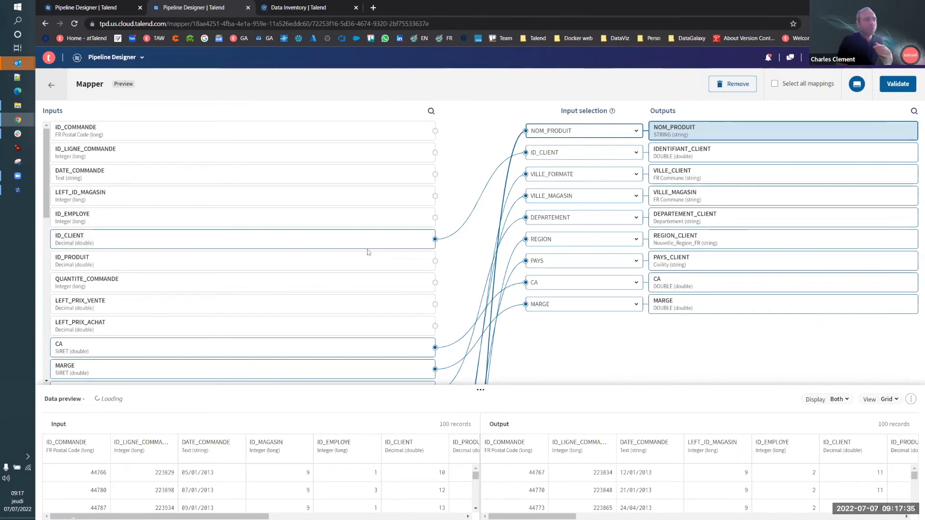
{"action": "left_click", "coordinate": [894, 85]}
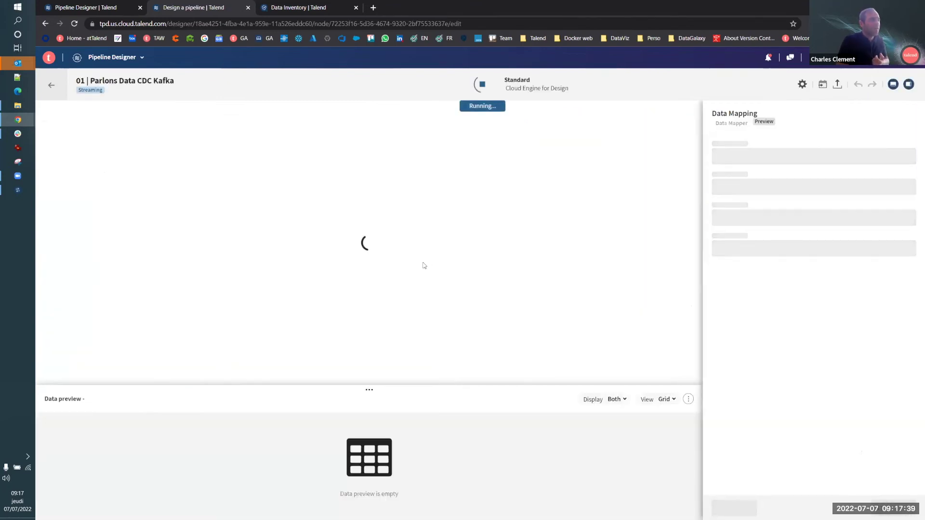
{"action": "left_click", "coordinate": [504, 255]}
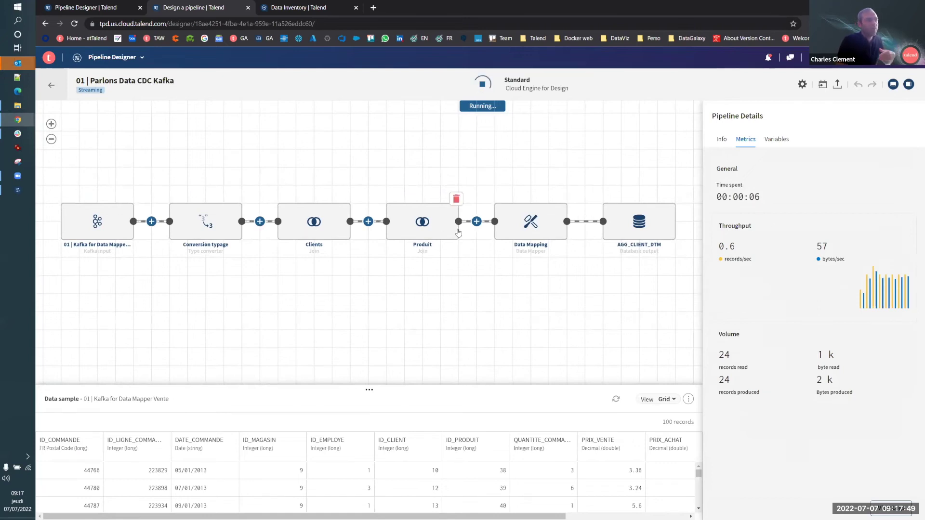
Reopen the Data Mapping mapper to review the output fields with the data preview, and validate it to return to the pipeline
{"action": "left_click", "coordinate": [532, 225]}
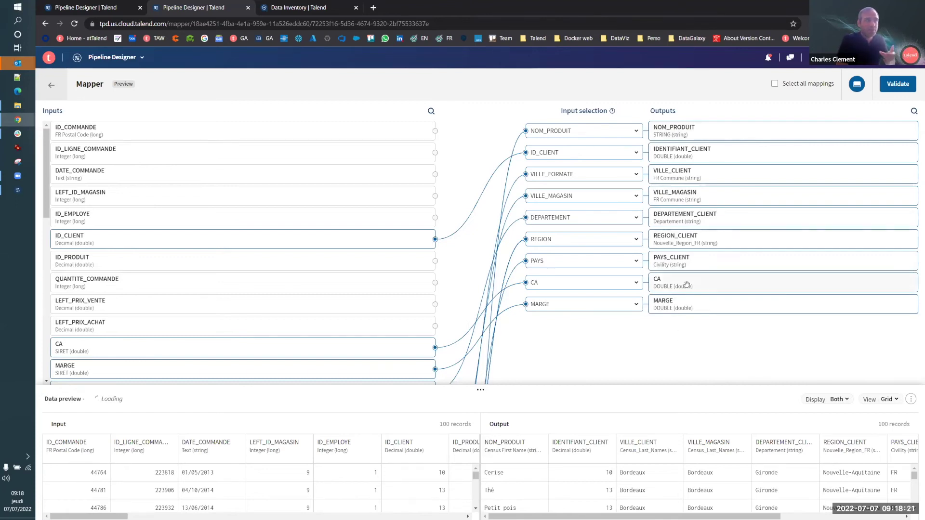
{"action": "left_click", "coordinate": [889, 85]}
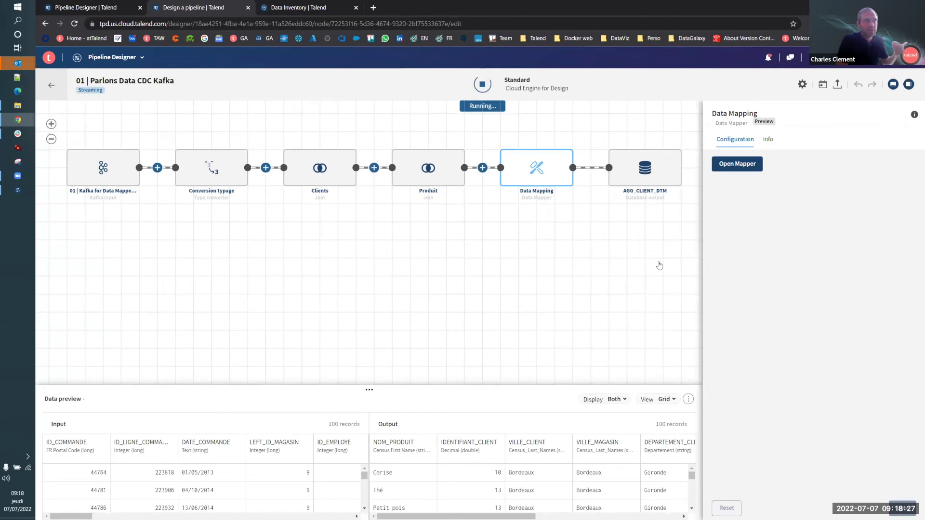
{"action": "left_click", "coordinate": [541, 230]}
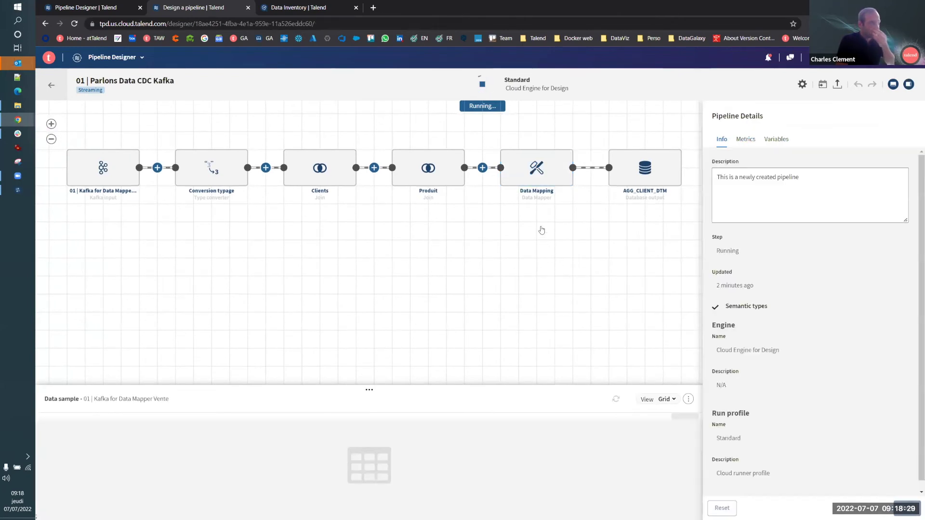
Show the running pipeline's metrics to check its throughput and volume up to the AGG_CLIENT_DTM destination
{"action": "left_click", "coordinate": [746, 139]}
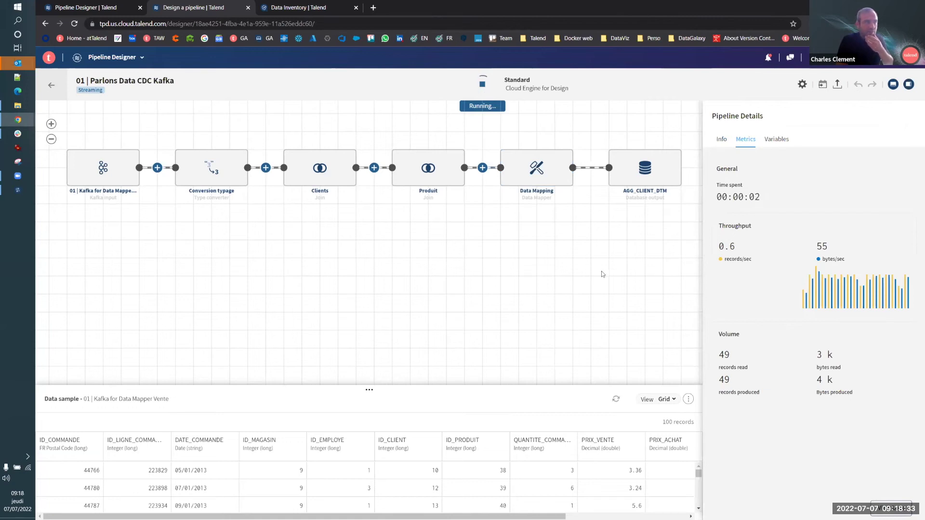
{"action": "left_click_drag", "start_coordinate": [602, 270], "coordinate": [572, 298]}
{"action": "mouse_move", "coordinate": [612, 191]}
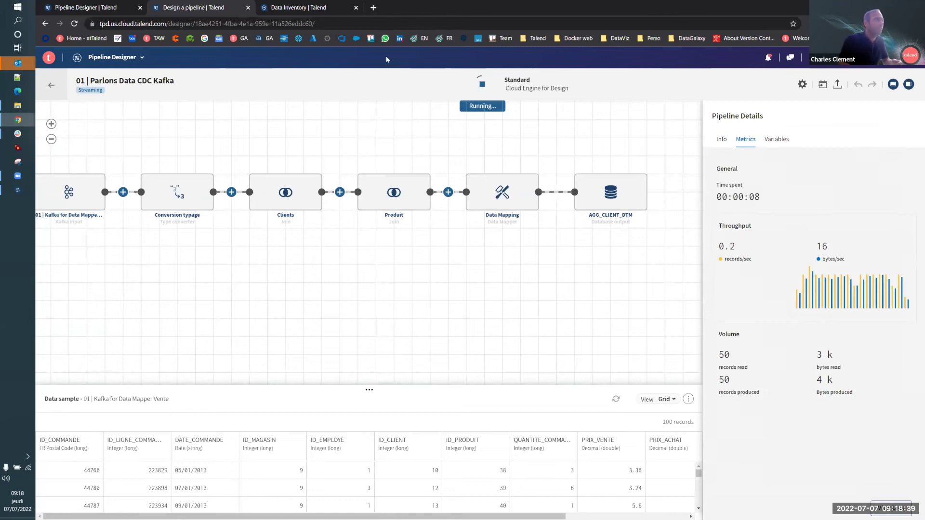
Switch to Data Inventory and open the AGG_CLIENT_DTM dataset from the datasets list
{"action": "left_click", "coordinate": [302, 8]}
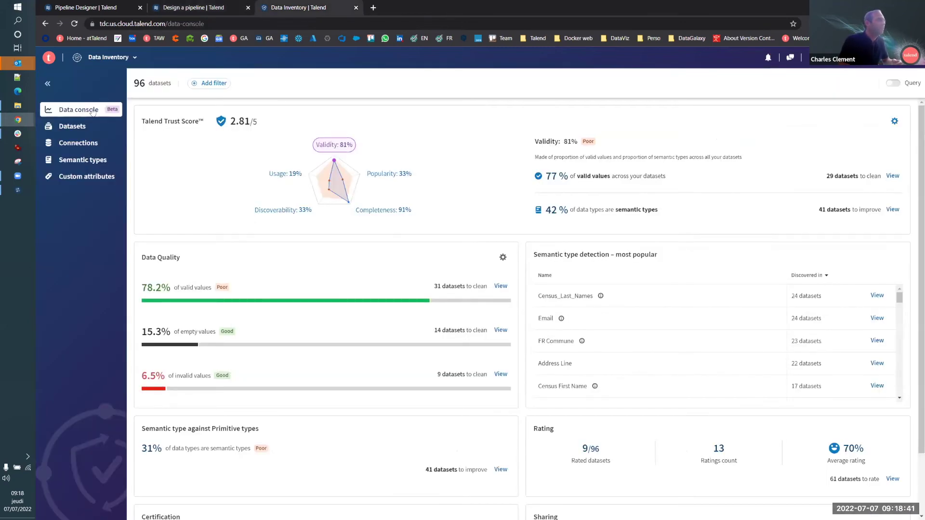
{"action": "left_click", "coordinate": [95, 127]}
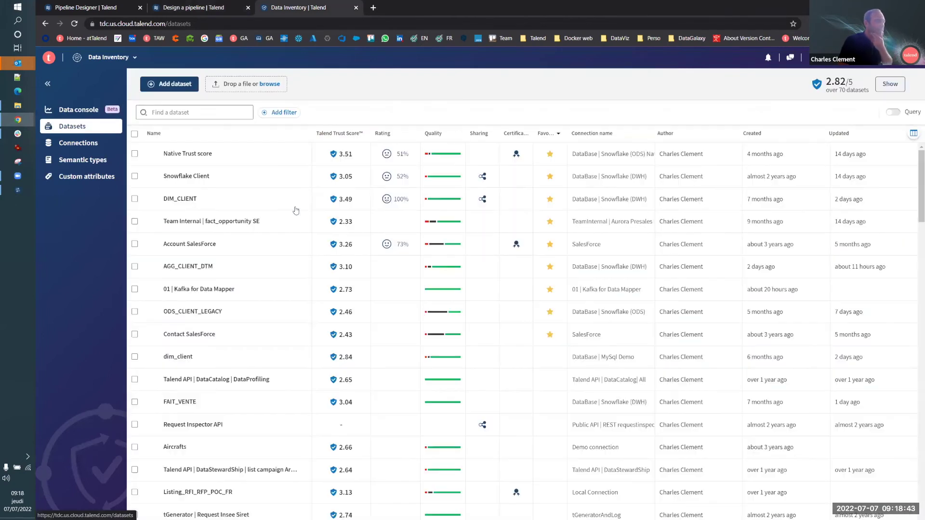
{"action": "left_click", "coordinate": [195, 267]}
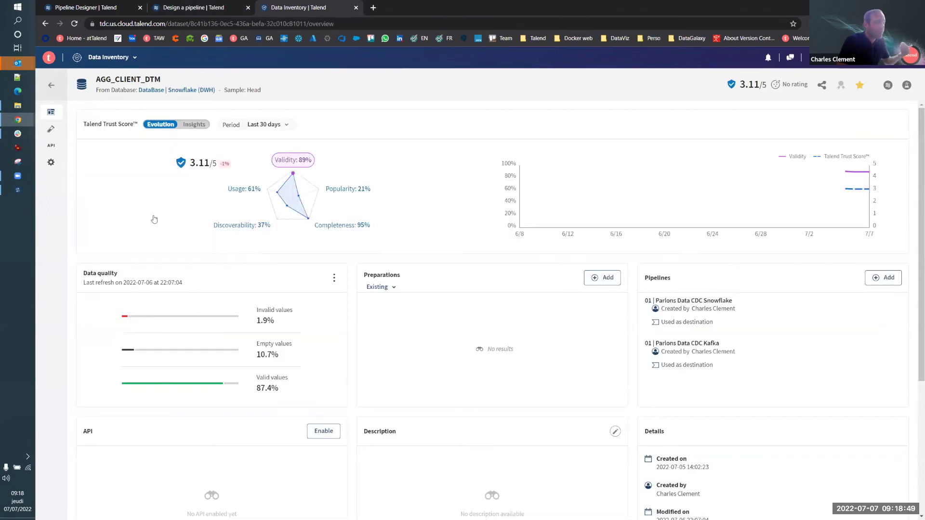
Display the AGG_CLIENT_DTM dataset's head sample and look through its rows and column quality
{"action": "left_click", "coordinate": [55, 133]}
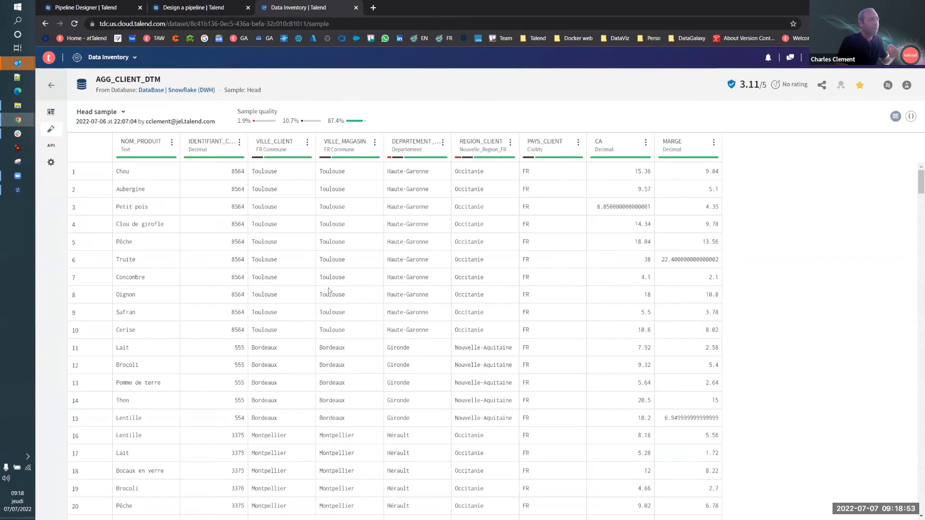
{"action": "scroll", "coordinate": [298, 270], "scroll_direction": "down", "scroll_amount": 12}
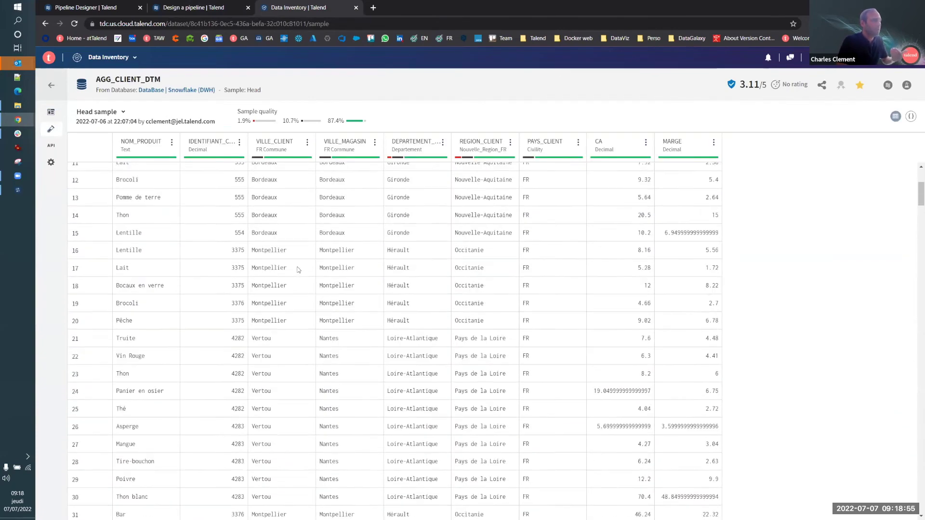
{"action": "scroll", "coordinate": [298, 270], "scroll_direction": "down", "scroll_amount": 17}
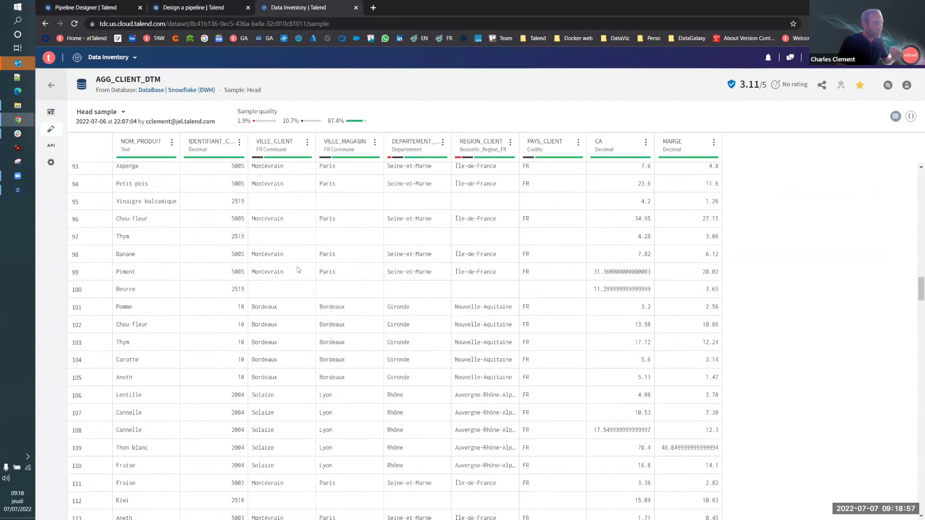
{"action": "scroll", "coordinate": [298, 269], "scroll_direction": "up", "scroll_amount": 20}
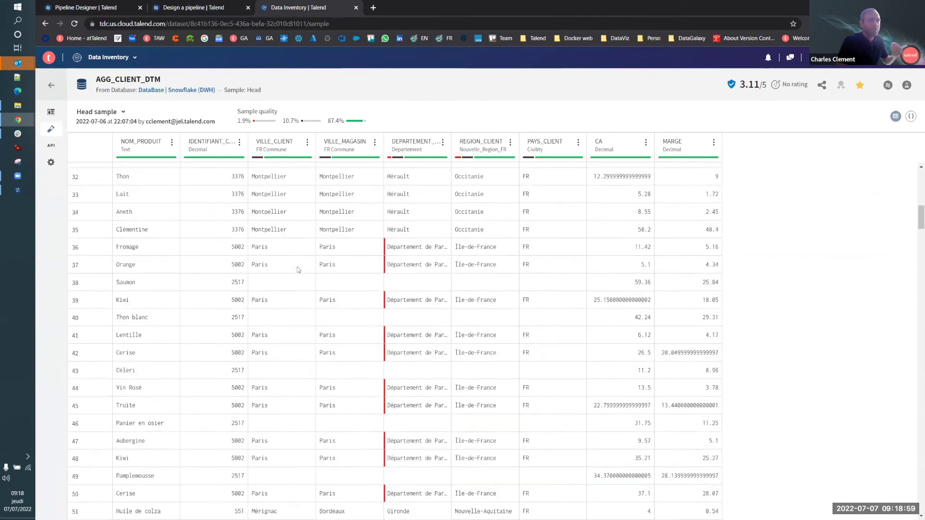
Start enabling an API on the AGG_CLIENT_DTM dataset, with entity set name API_client and primary key IDENTIFIANT_CLIENT
{"action": "left_click", "coordinate": [52, 147]}
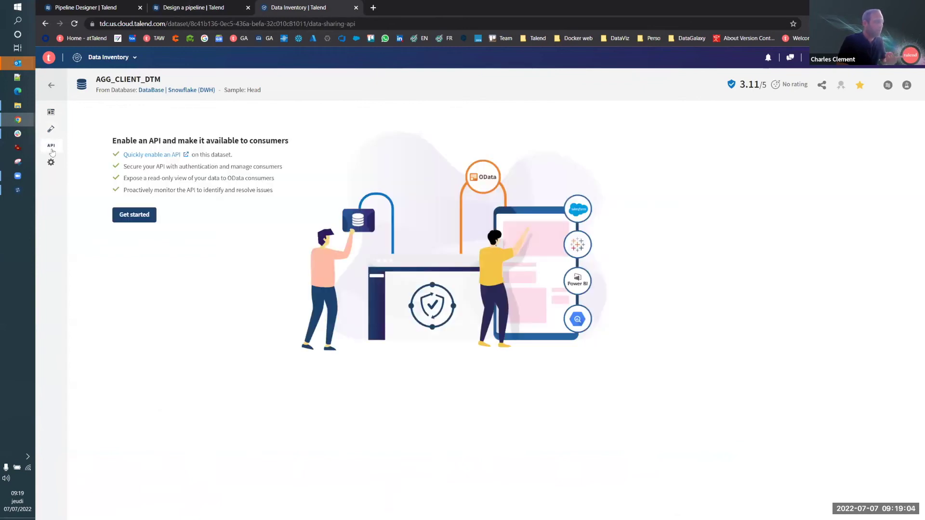
{"action": "left_click", "coordinate": [134, 214]}
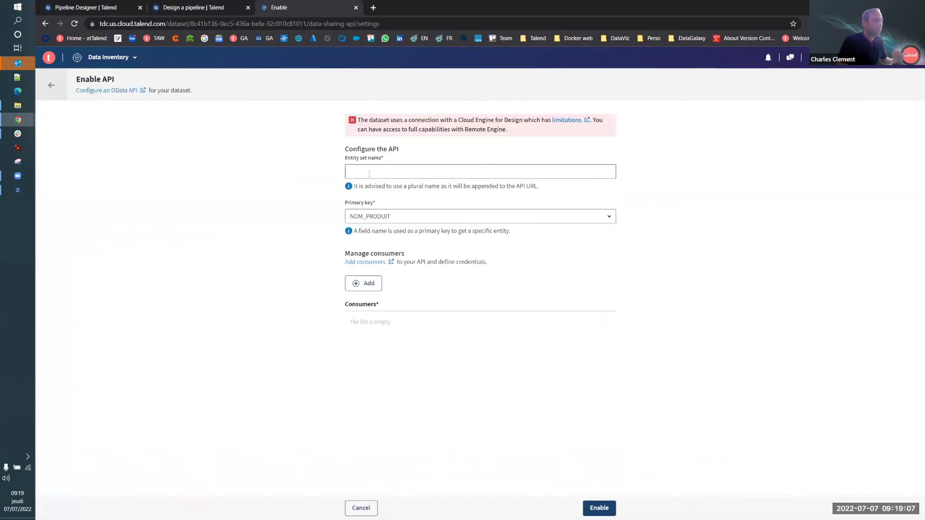
{"action": "left_click", "coordinate": [369, 174]}
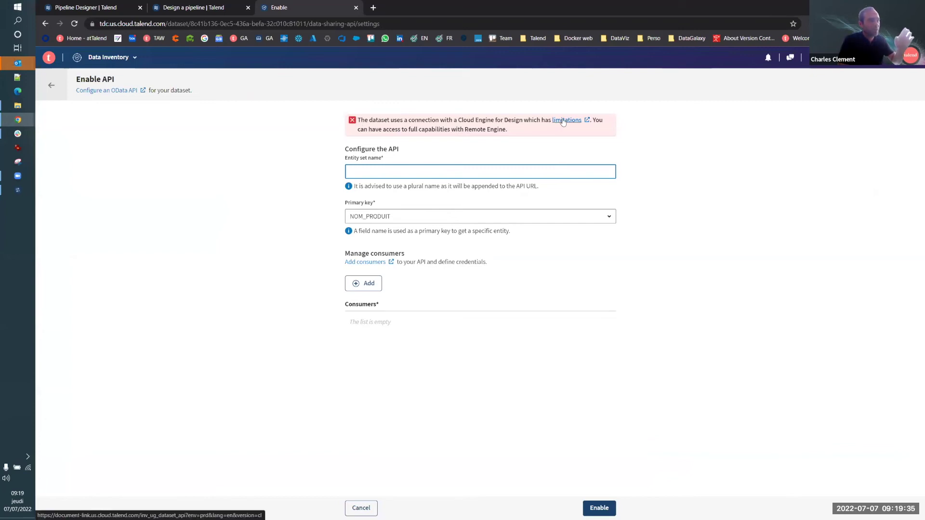
{"action": "left_click", "coordinate": [429, 174]}
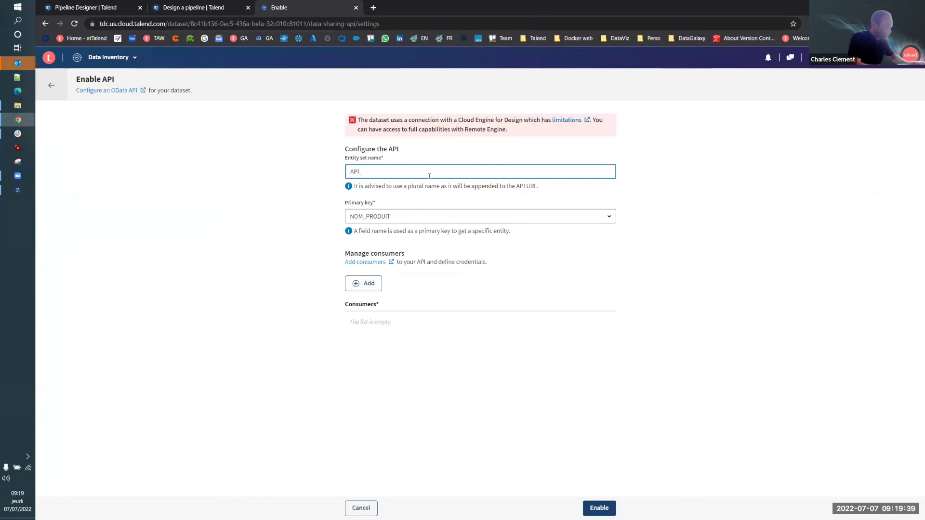
{"action": "left_click_drag", "start_coordinate": [429, 176], "coordinate": [341, 173]}
{"action": "left_click", "coordinate": [387, 218]}
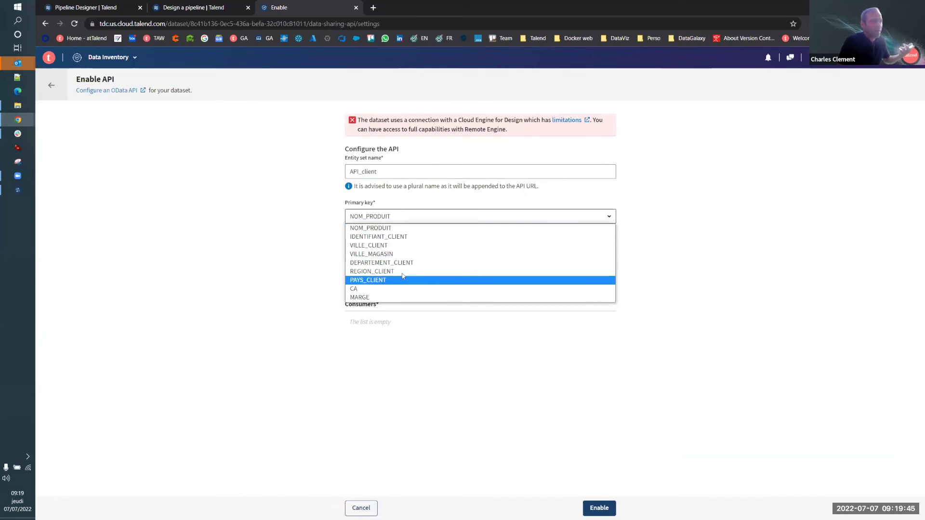
{"action": "left_click", "coordinate": [407, 237]}
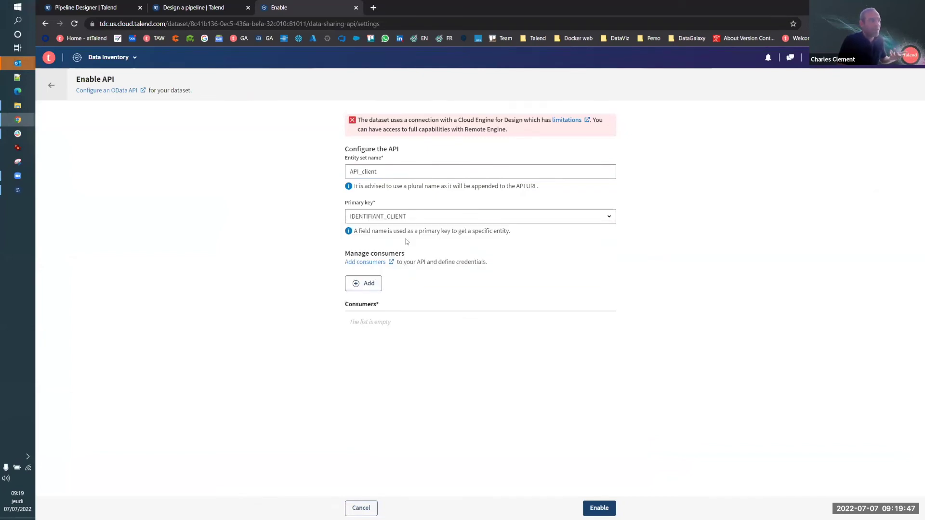
Add an API consumer named consume with API Key authentication, generating and copying its key and briefly switching to Notepad++ before confirming
{"action": "left_click", "coordinate": [362, 287]}
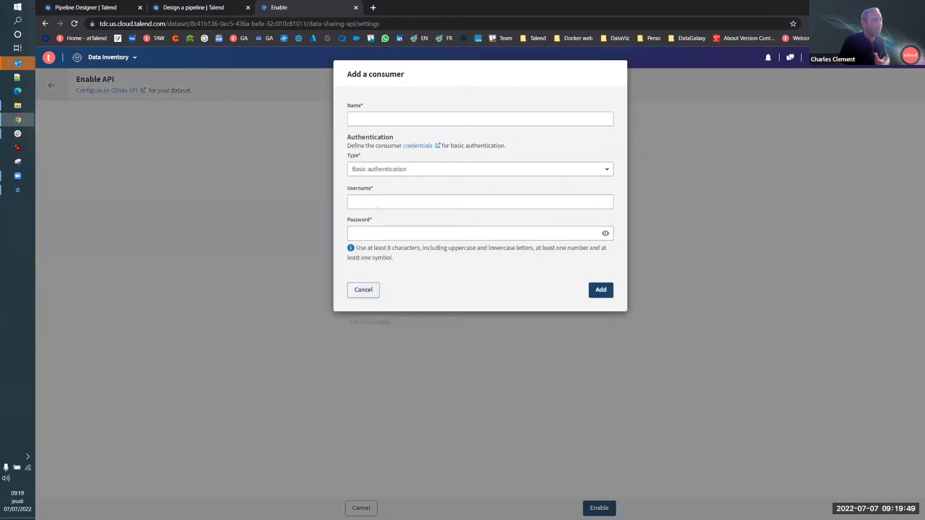
{"action": "left_click", "coordinate": [369, 121]}
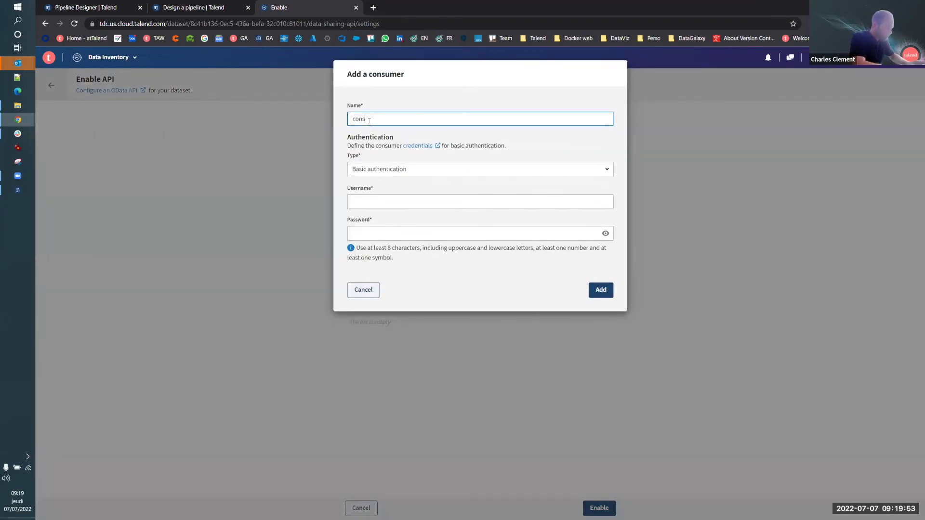
{"action": "left_click", "coordinate": [387, 174]}
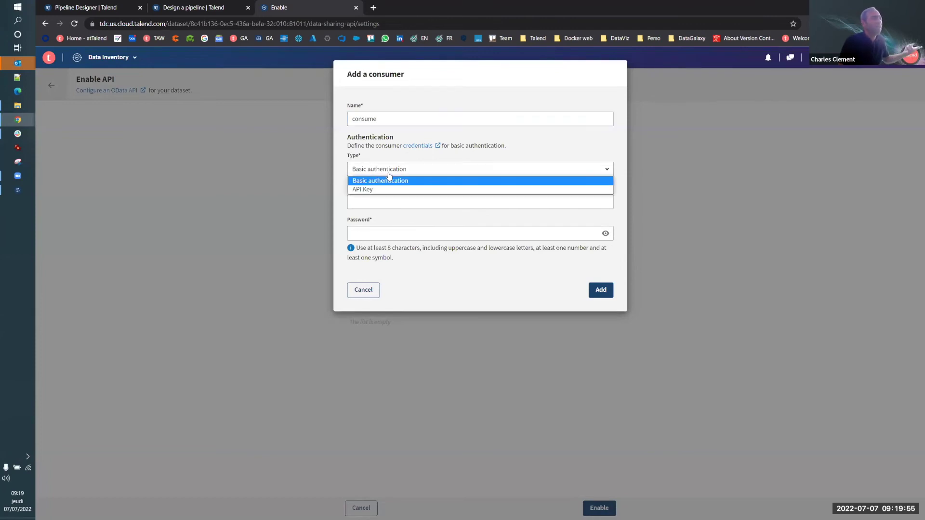
{"action": "left_click", "coordinate": [394, 190]}
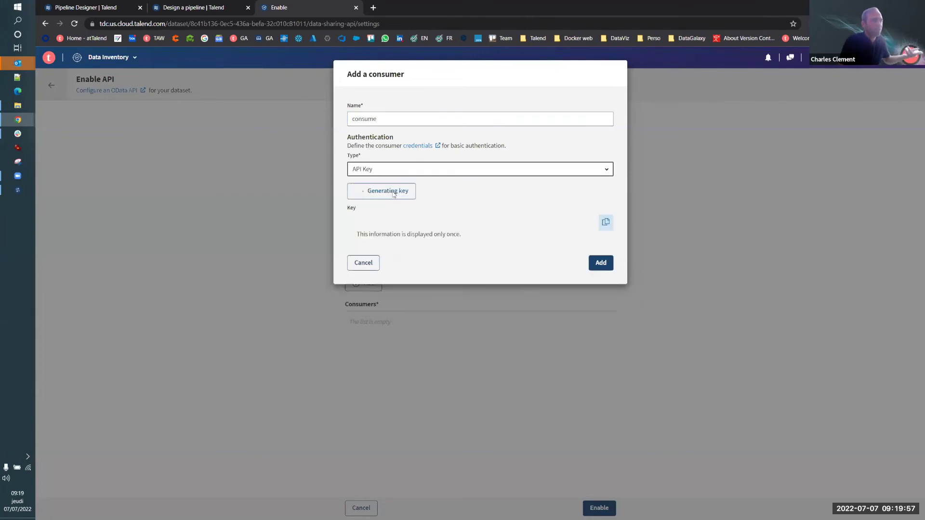
{"action": "left_click", "coordinate": [605, 221]}
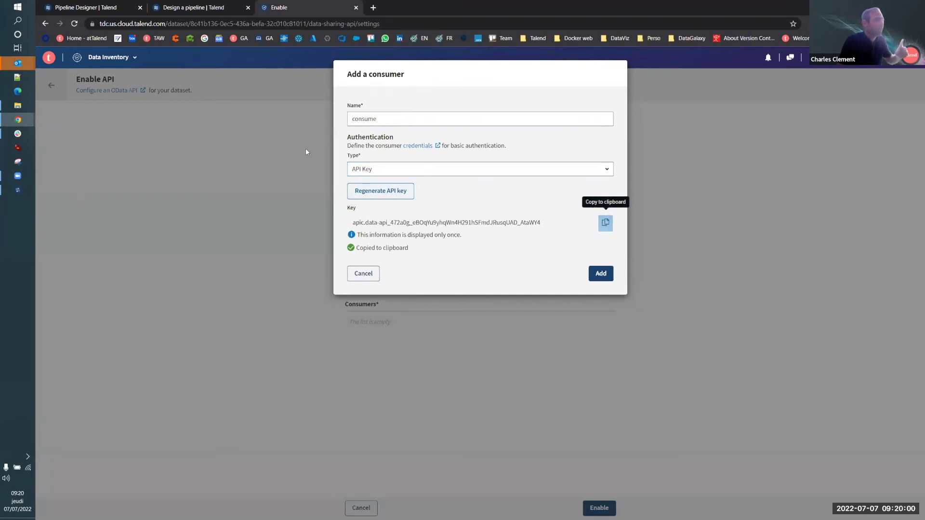
{"action": "left_click", "coordinate": [21, 78]}
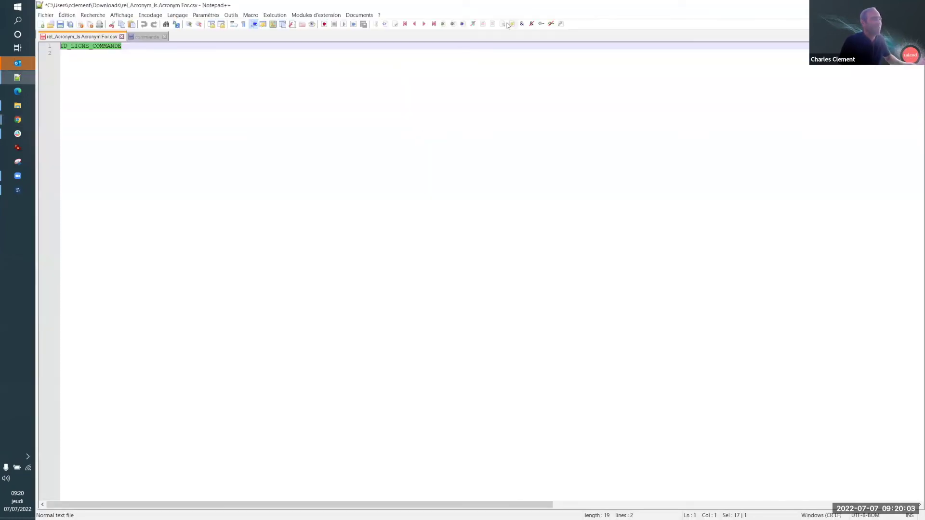
{"action": "key", "text": "alt+Tab"}
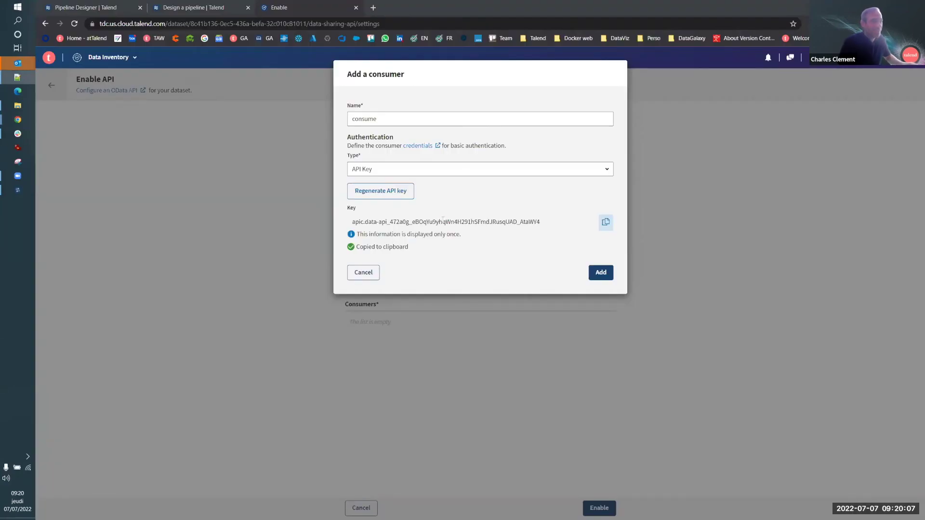
{"action": "left_click", "coordinate": [600, 273]}
Enable the configured API on the dataset and highlight its base URL for OData clients
{"action": "left_click", "coordinate": [605, 509]}
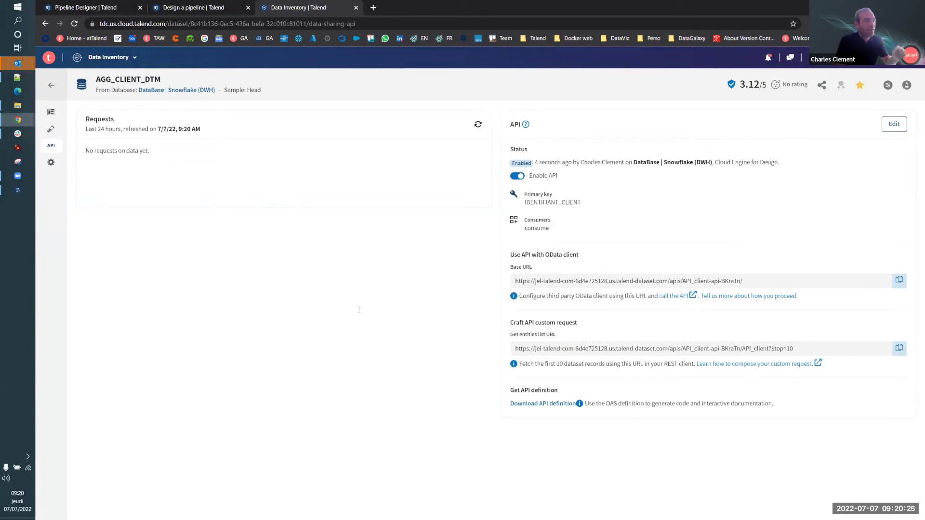
{"action": "left_click_drag", "start_coordinate": [512, 280], "coordinate": [769, 275]}
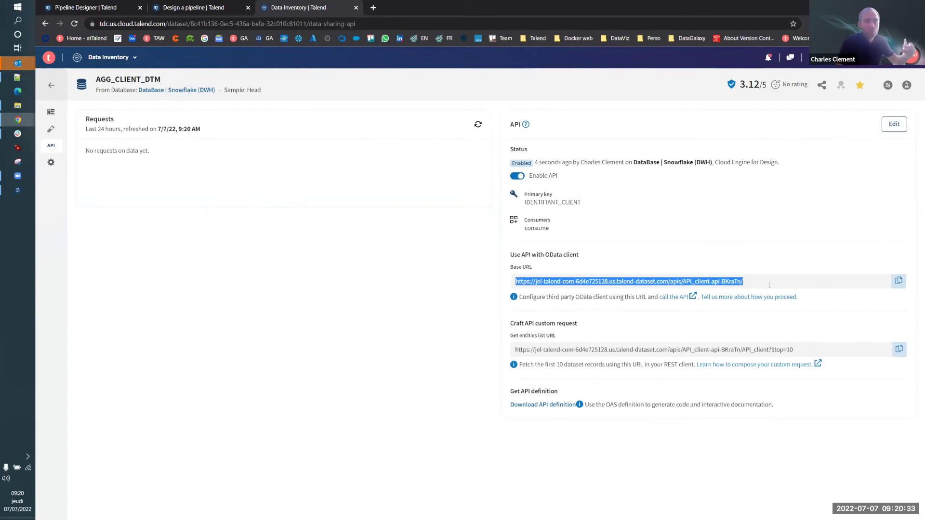
{"action": "left_click", "coordinate": [770, 285]}
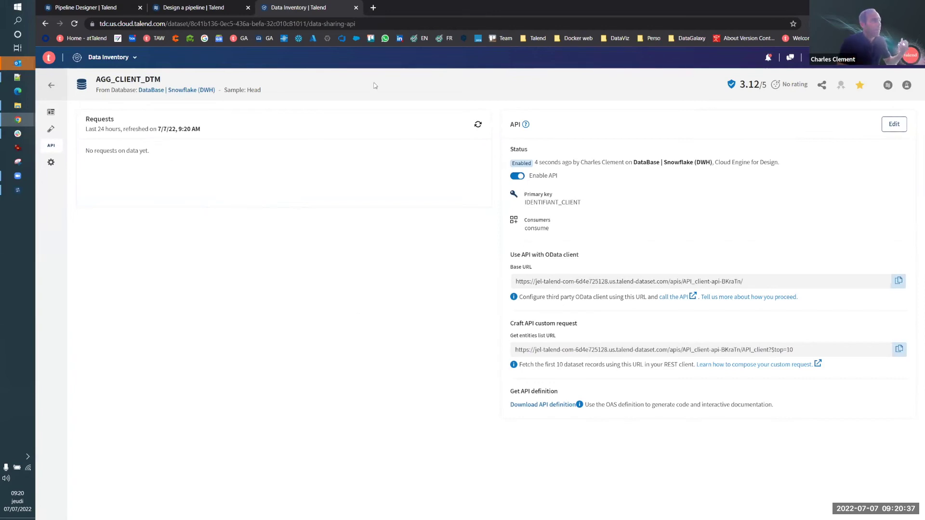
Switch to Pipeline Designer to review the Data Mapping mapper and the pipeline flow, and return to the dataset's API page in Data Inventory
{"action": "left_click", "coordinate": [217, 8]}
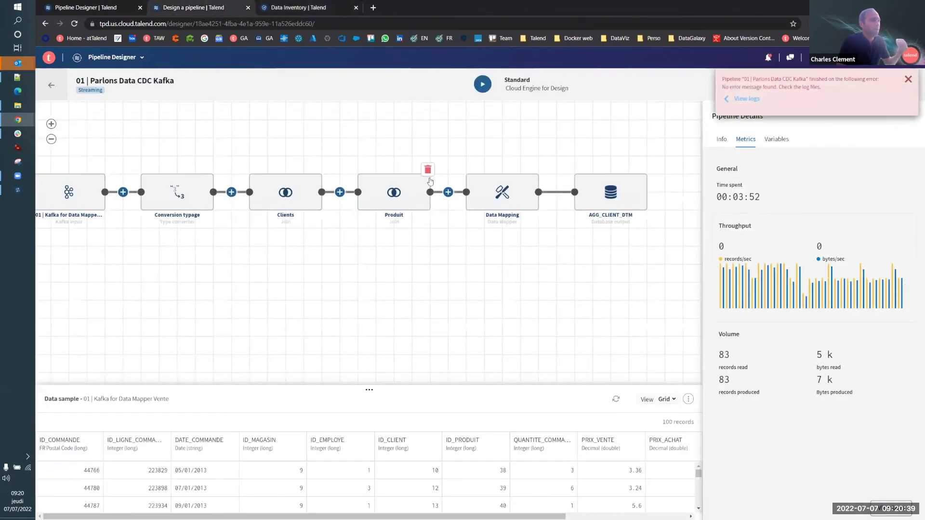
{"action": "left_click", "coordinate": [507, 190]}
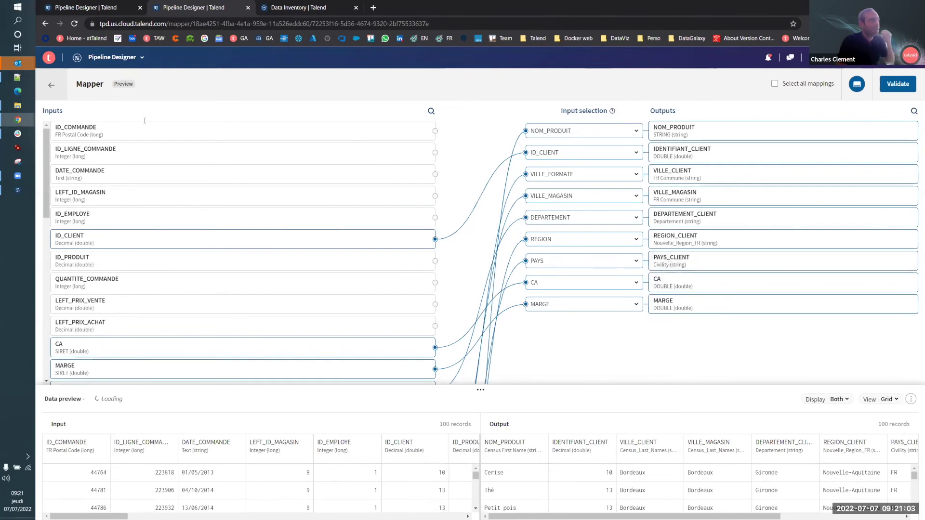
{"action": "left_click", "coordinate": [52, 86]}
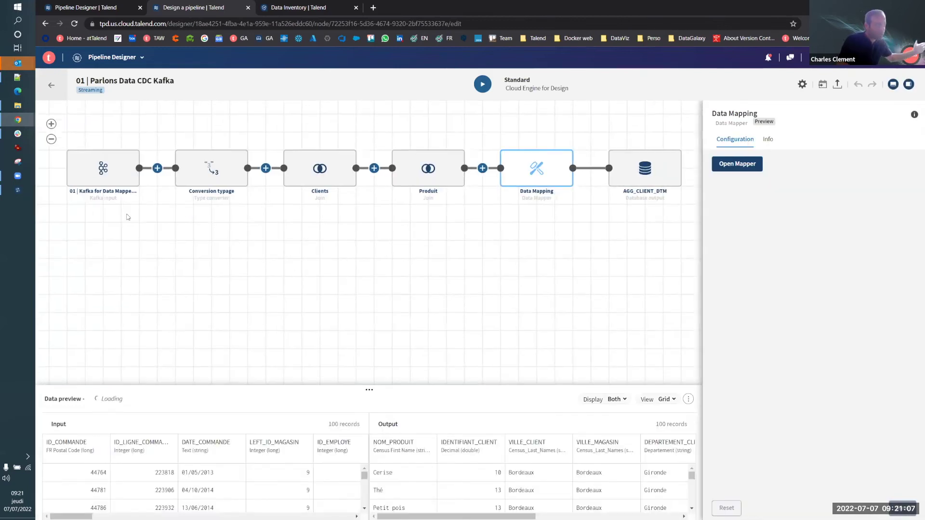
{"action": "mouse_move", "coordinate": [102, 175]}
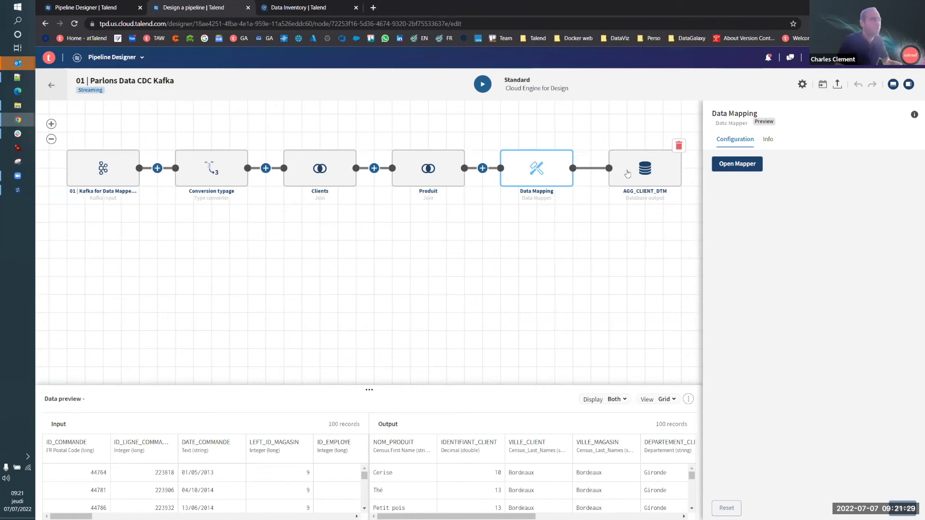
{"action": "left_click", "coordinate": [291, 7]}
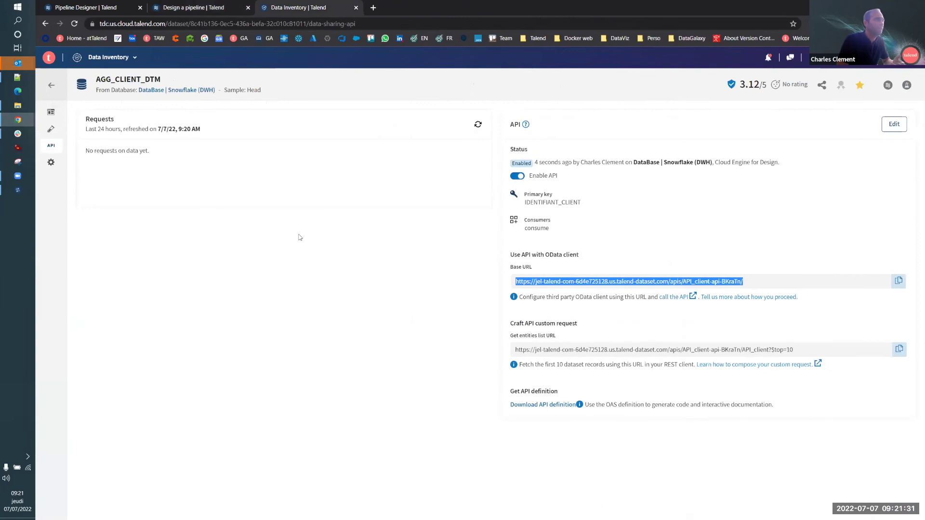